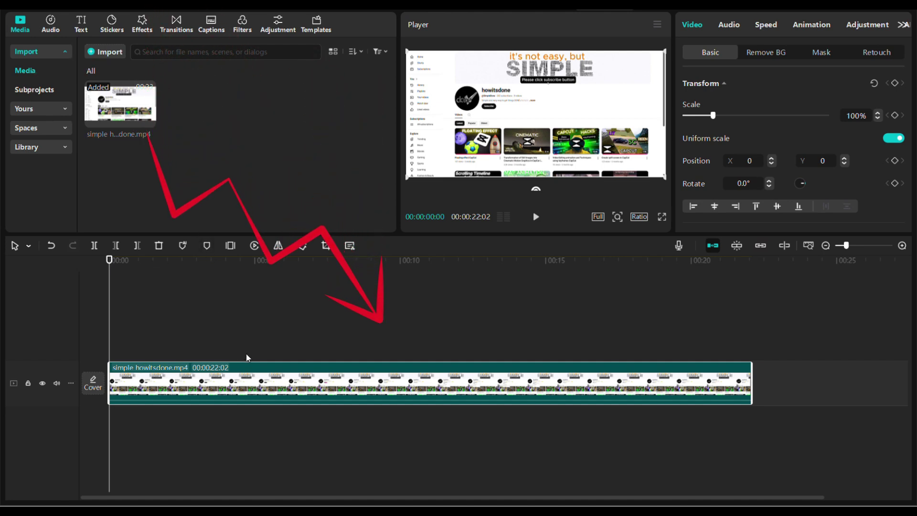
Change the project canvas aspect ratio to 16:9
{"action": "left_click", "coordinate": [640, 218]}
{"action": "left_click", "coordinate": [654, 262]}
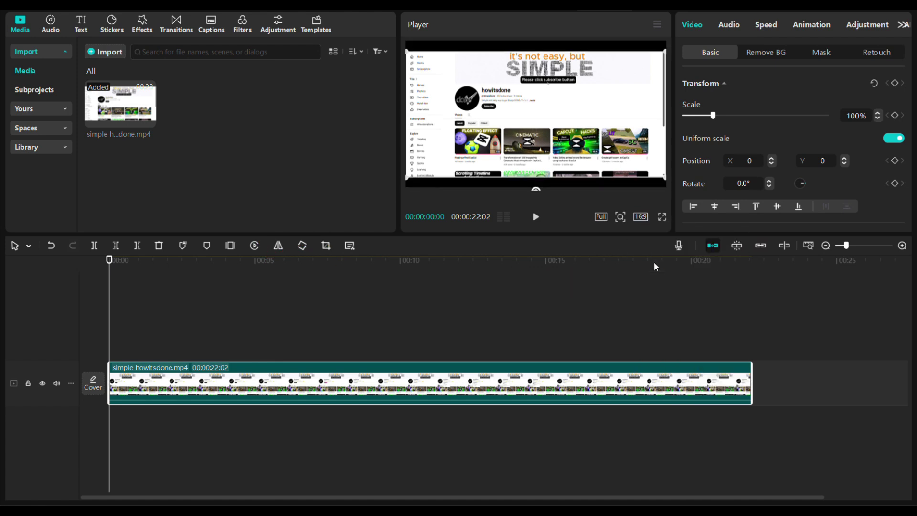
Find the Player 3 effect and place it on its own track spanning the whole clip
{"action": "left_click", "coordinate": [142, 27]}
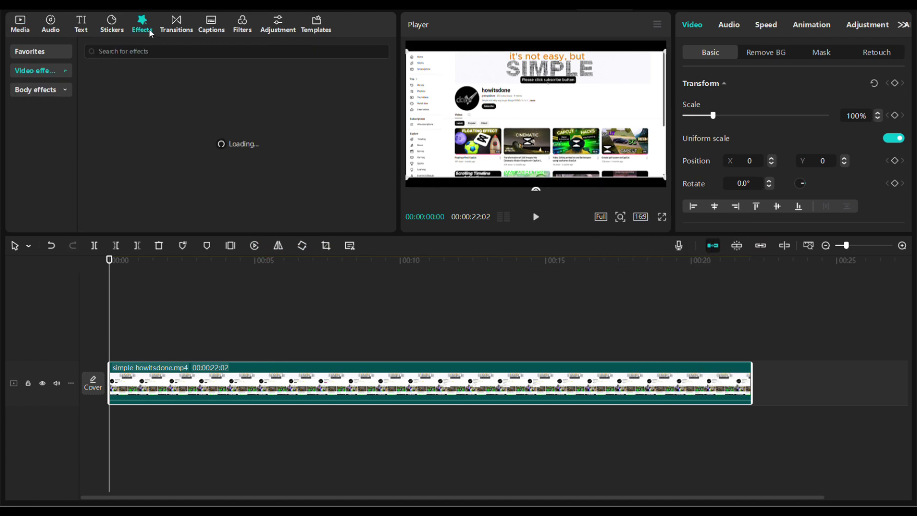
{"action": "left_click", "coordinate": [152, 50]}
{"action": "type", "text": "player 3"}
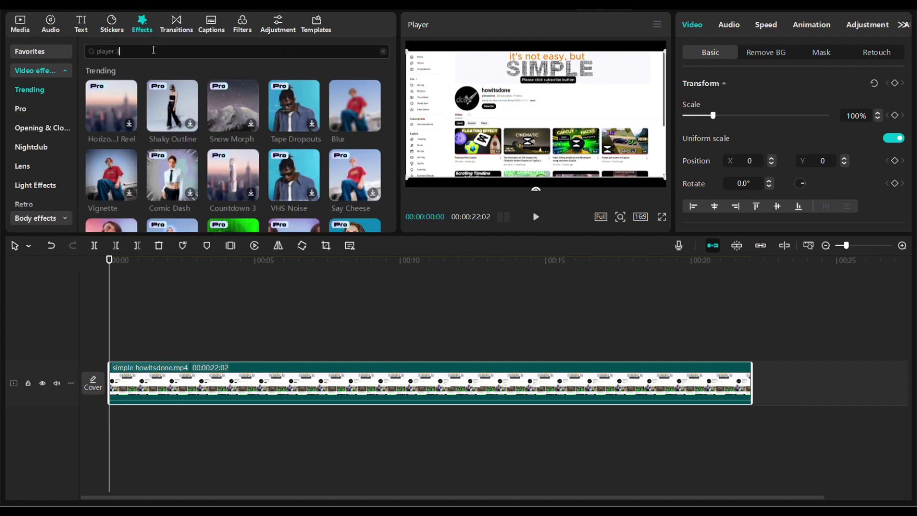
{"action": "key", "text": "Return"}
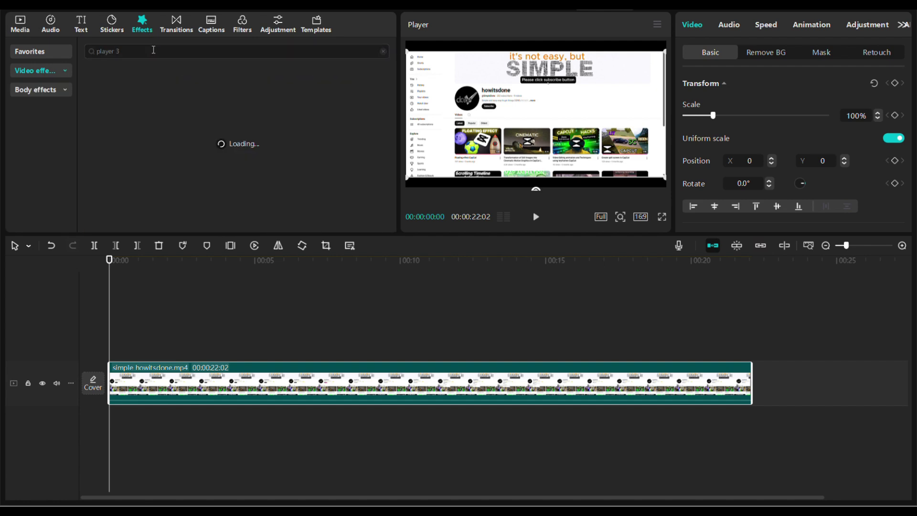
{"action": "left_click_drag", "start_coordinate": [113, 110], "coordinate": [105, 351]}
{"action": "left_click_drag", "start_coordinate": [198, 351], "coordinate": [750, 353]}
{"action": "left_click", "coordinate": [275, 260]}
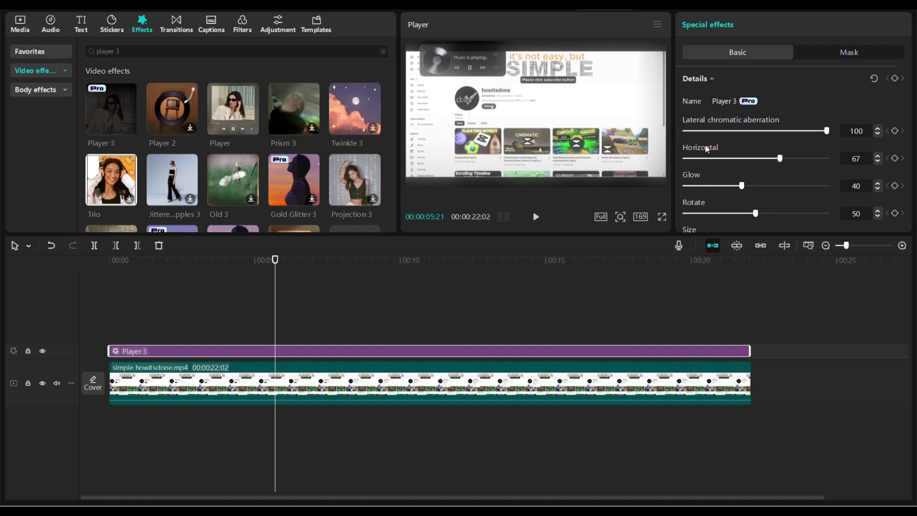
Set Player 3's Glow and Texture to 0, then return the playhead to the start
{"action": "left_click_drag", "start_coordinate": [745, 189], "coordinate": [677, 189]}
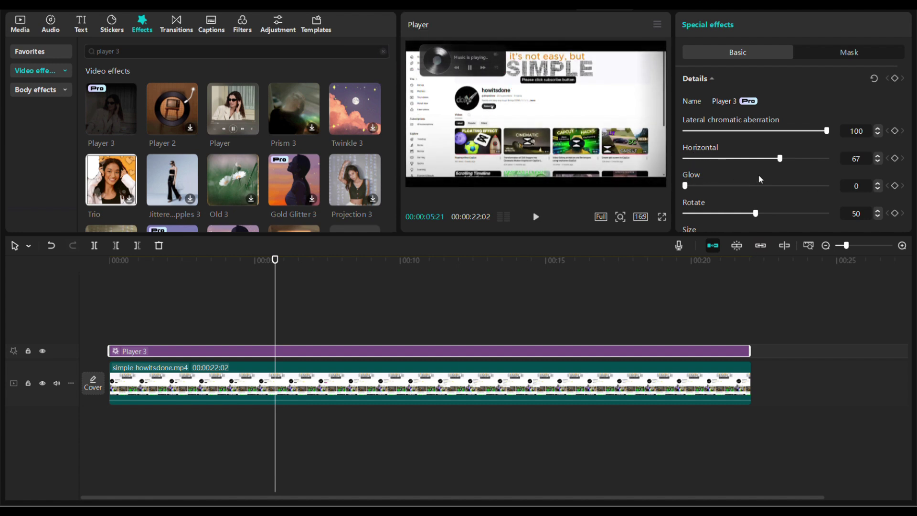
{"action": "scroll", "coordinate": [758, 174], "scroll_direction": "down", "scroll_amount": 3}
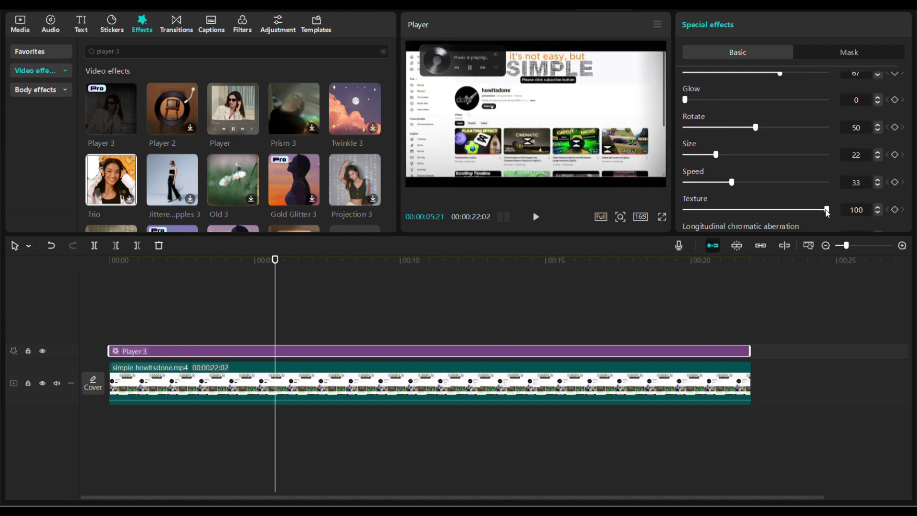
{"action": "left_click_drag", "start_coordinate": [826, 210], "coordinate": [683, 209]}
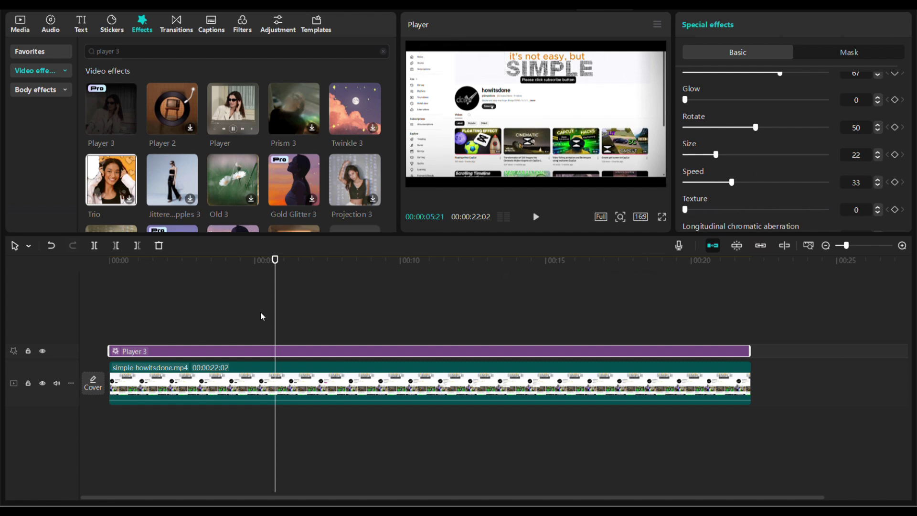
{"action": "left_click_drag", "start_coordinate": [275, 318], "coordinate": [127, 324]}
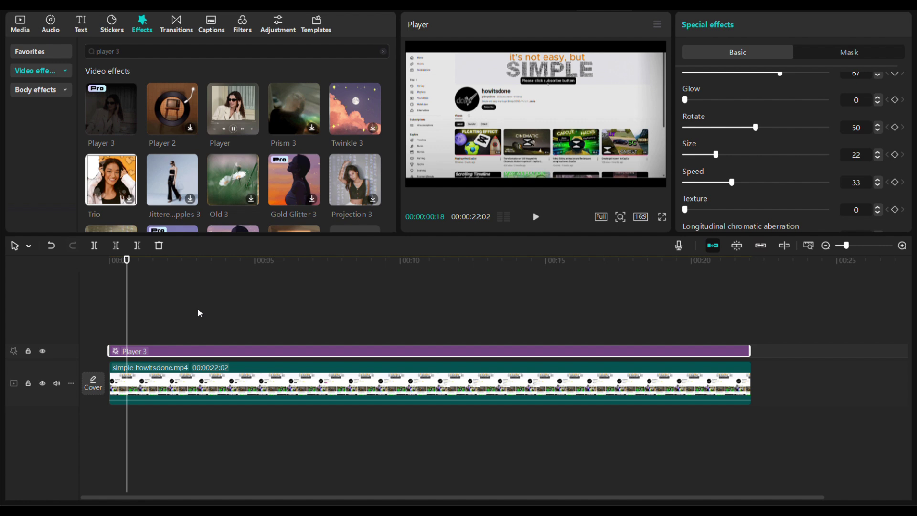
Trim a short copy of the clip onto the main track start and extend Player 3 to the end
{"action": "left_click_drag", "start_coordinate": [186, 377], "coordinate": [212, 365]}
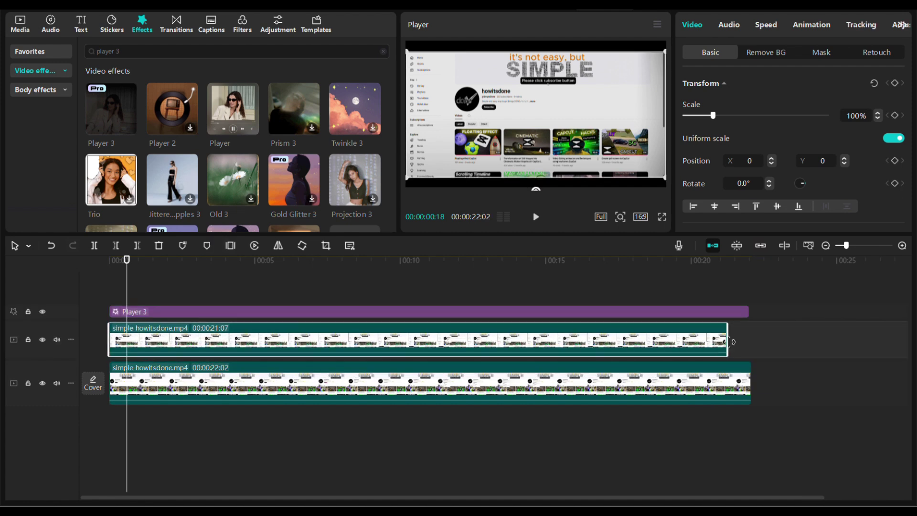
{"action": "left_click_drag", "start_coordinate": [726, 339], "coordinate": [120, 383]}
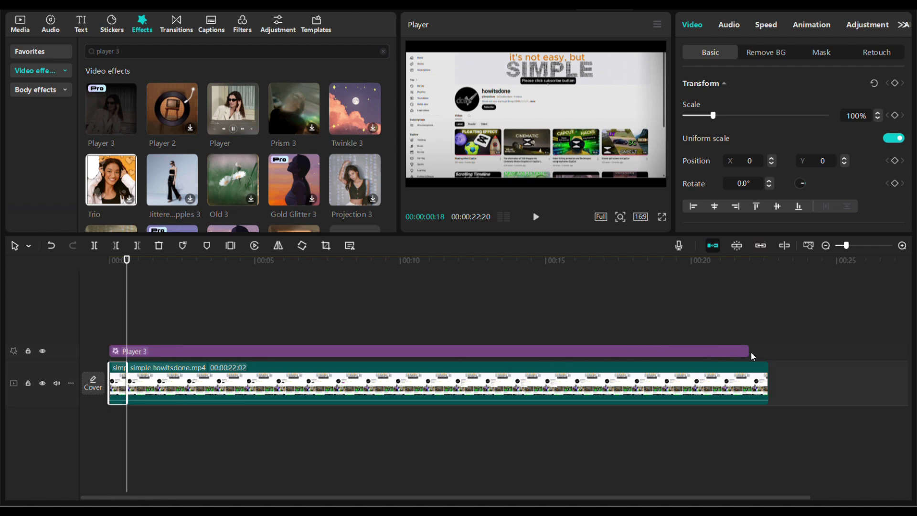
{"action": "left_click_drag", "start_coordinate": [749, 351], "coordinate": [768, 351]}
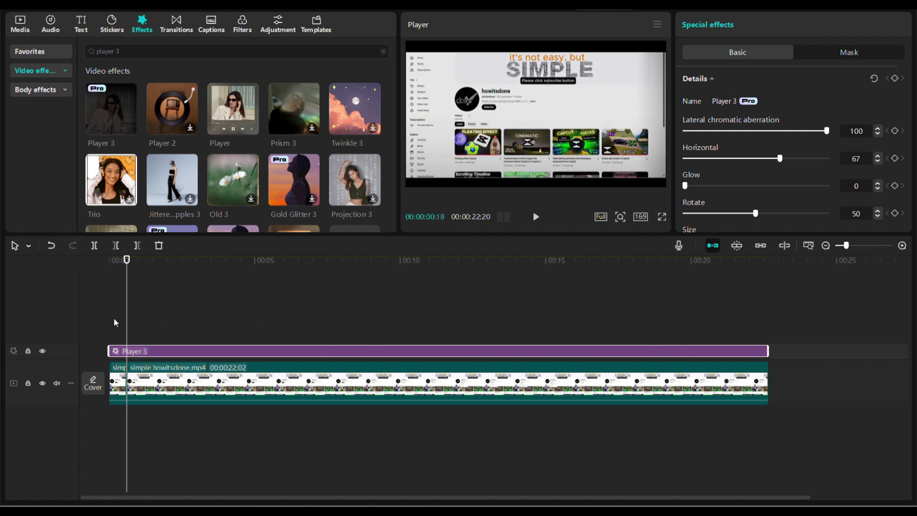
Add a starting Player 3 keyframe, then set Rotate to 81 at 00:00:03:16
{"action": "left_click_drag", "start_coordinate": [127, 318], "coordinate": [131, 318]}
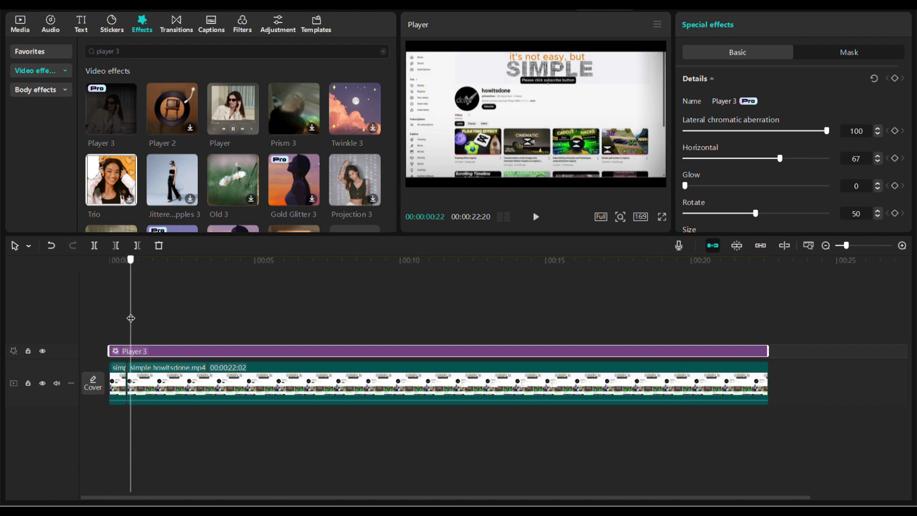
{"action": "left_click", "coordinate": [896, 78]}
{"action": "left_click_drag", "start_coordinate": [134, 310], "coordinate": [212, 305]}
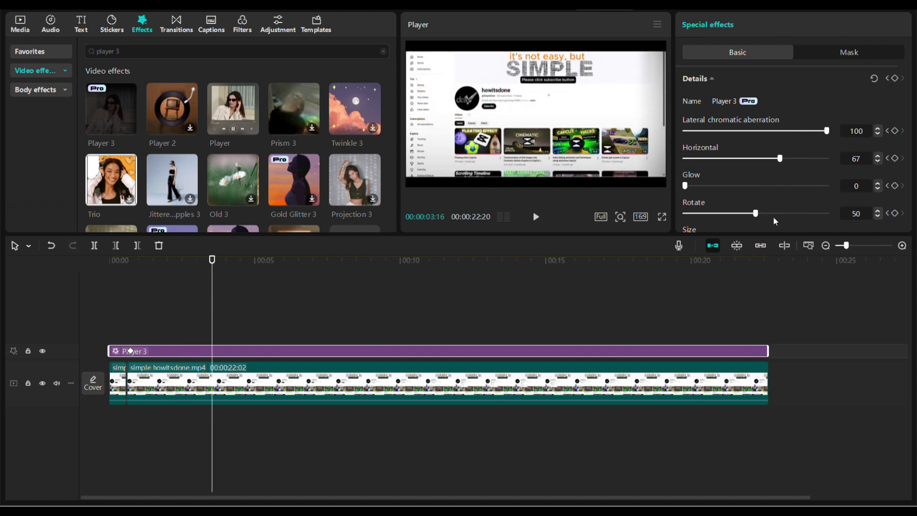
{"action": "left_click_drag", "start_coordinate": [761, 213], "coordinate": [801, 214]}
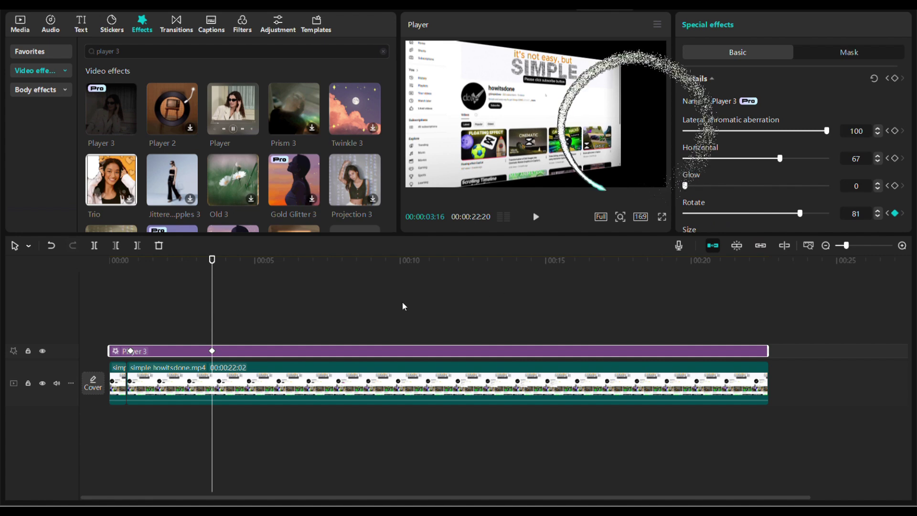
{"action": "left_click_drag", "start_coordinate": [213, 329], "coordinate": [355, 334]}
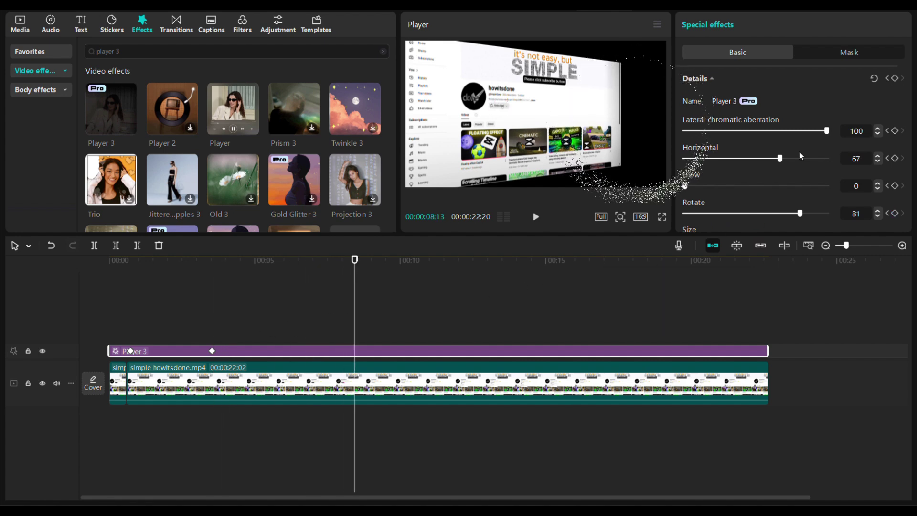
{"action": "scroll", "coordinate": [788, 150], "scroll_direction": "down", "scroll_amount": 2}
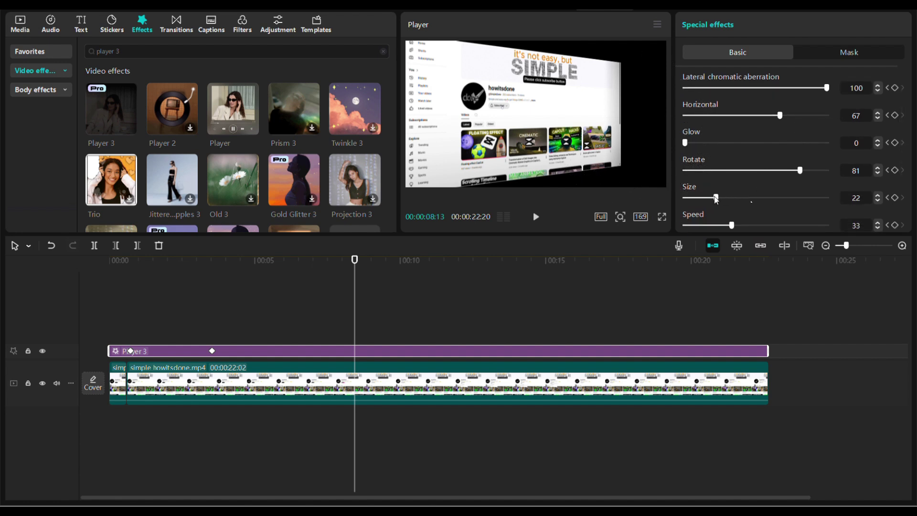
Set Size 31 and Horizontal 64, then reduce Rotate to 35 around 14 seconds
{"action": "left_click_drag", "start_coordinate": [717, 197], "coordinate": [729, 198]}
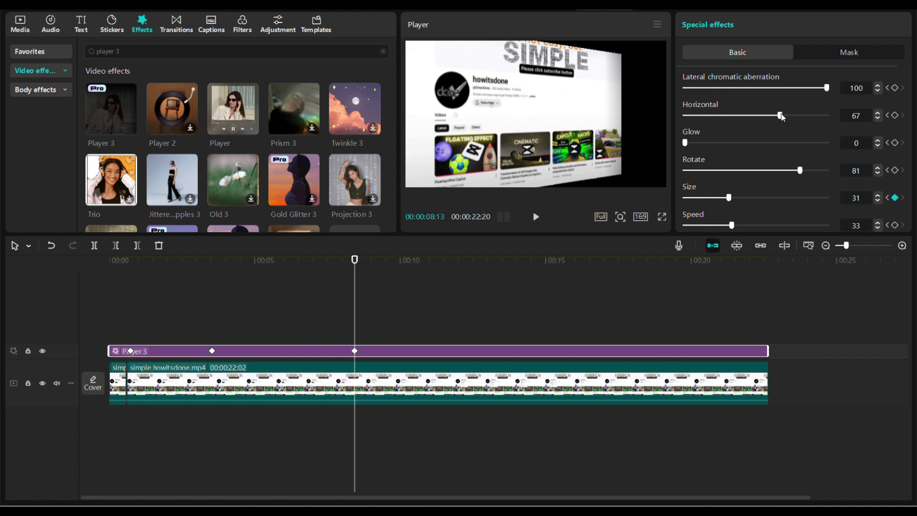
{"action": "left_click_drag", "start_coordinate": [782, 116], "coordinate": [772, 115]}
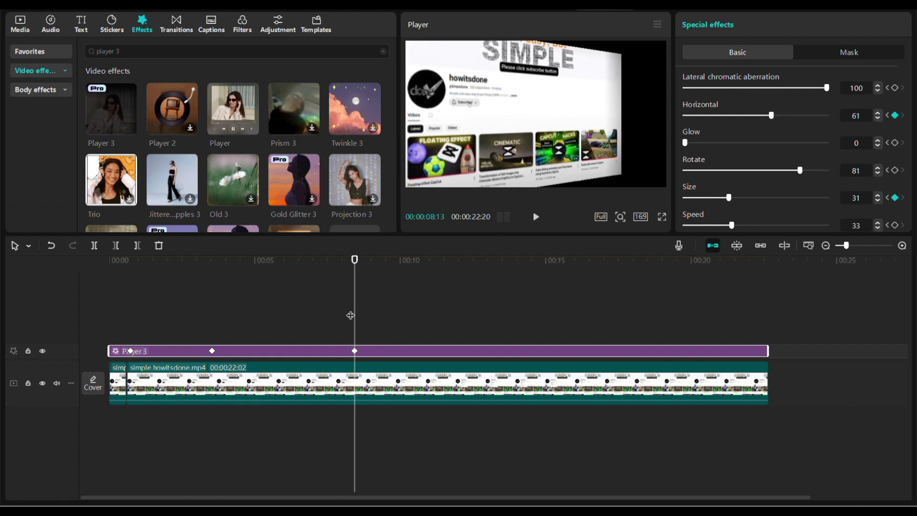
{"action": "left_click_drag", "start_coordinate": [359, 314], "coordinate": [543, 314]}
{"action": "left_click_drag", "start_coordinate": [800, 170], "coordinate": [737, 181]}
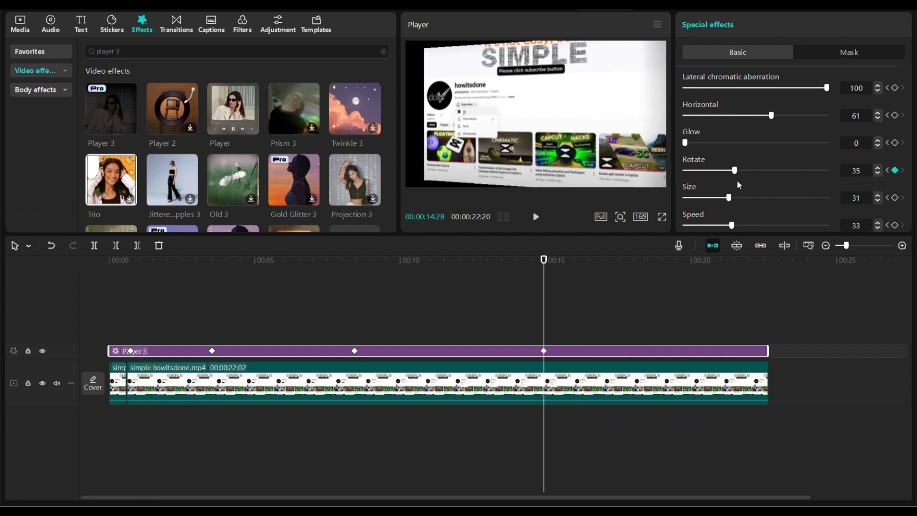
At the clip end, keyframe Rotate 50 and Size 28
{"action": "left_click_drag", "start_coordinate": [544, 299], "coordinate": [765, 306]}
{"action": "left_click_drag", "start_coordinate": [736, 170], "coordinate": [759, 173]}
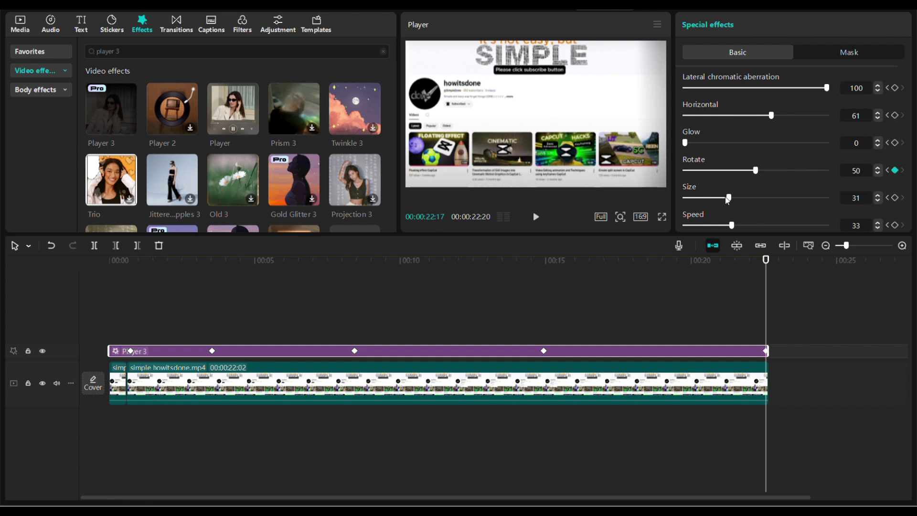
{"action": "left_click_drag", "start_coordinate": [736, 197], "coordinate": [724, 196]}
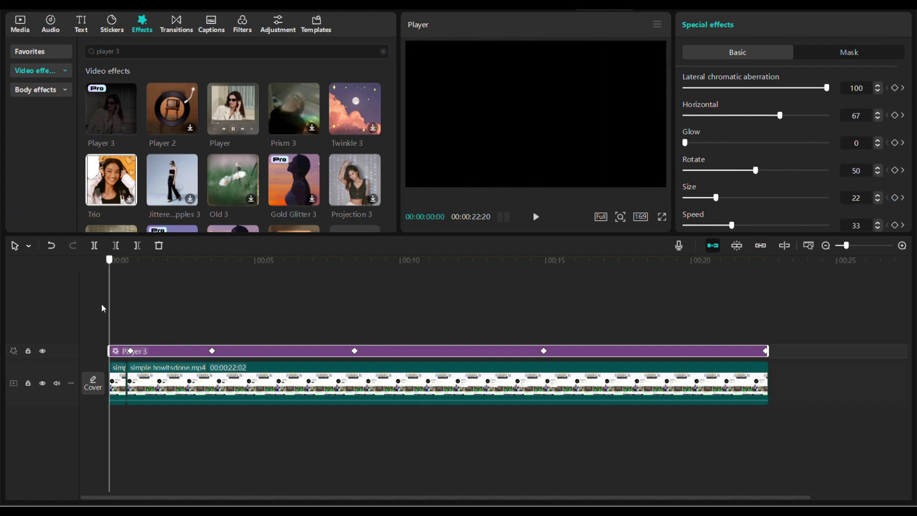
{"action": "left_click", "coordinate": [535, 217]}
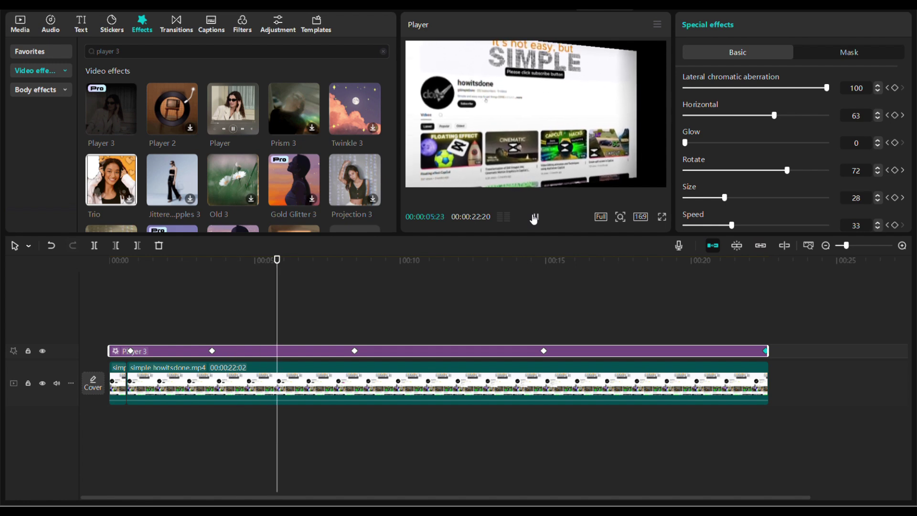
{"action": "left_click", "coordinate": [535, 217]}
{"action": "left_click_drag", "start_coordinate": [303, 311], "coordinate": [127, 344]}
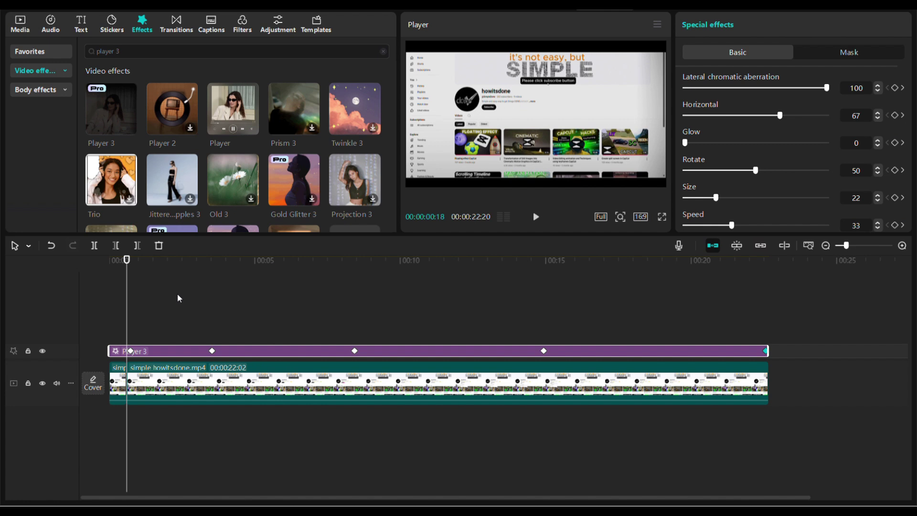
Merge the video and Player 3 into a compound clip, then split off and delete its short opening piece
{"action": "key", "text": "ctrl+a"}
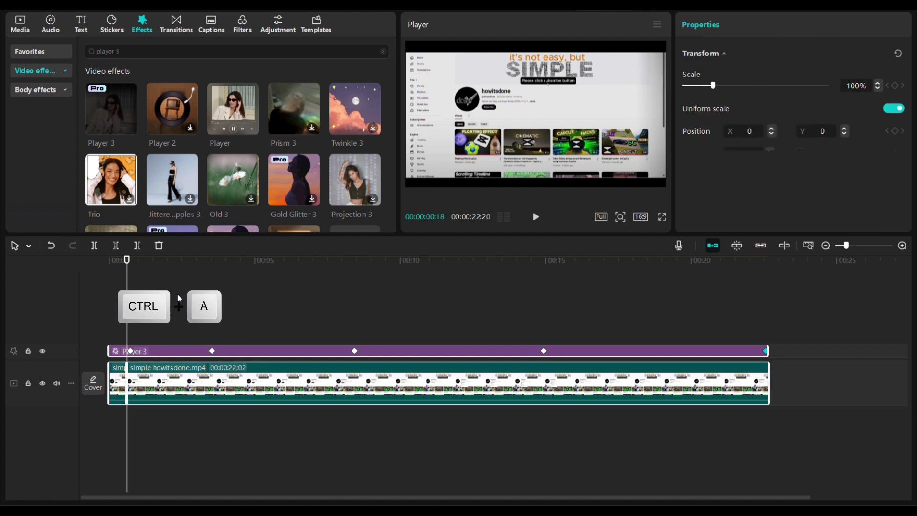
{"action": "right_click", "coordinate": [190, 370]}
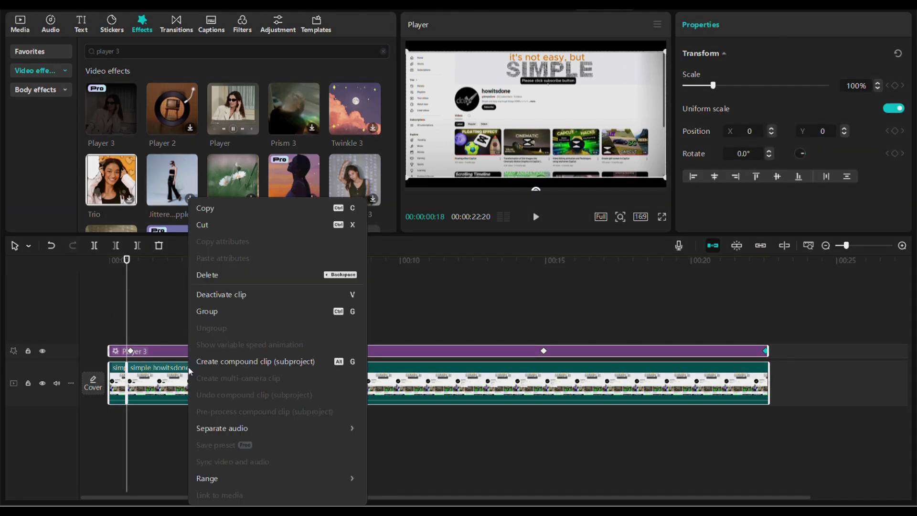
{"action": "left_click", "coordinate": [243, 362]}
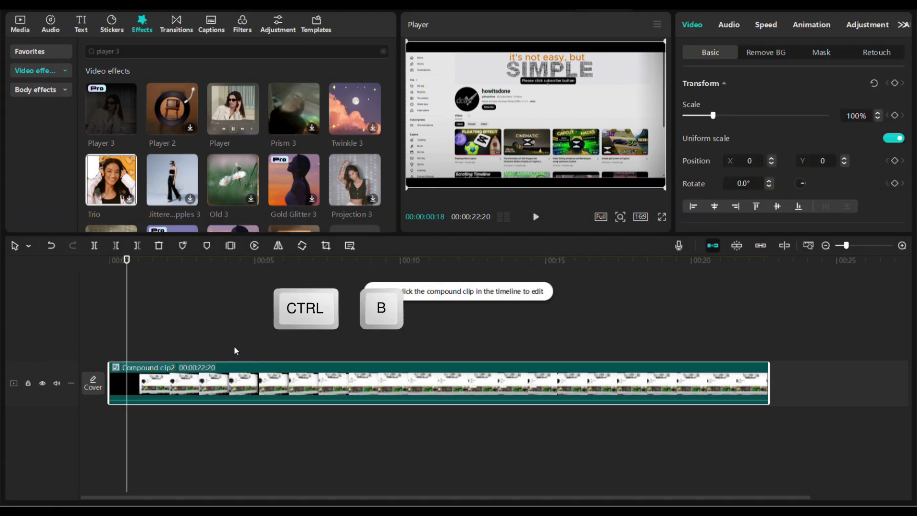
{"action": "key", "text": "ctrl+b"}
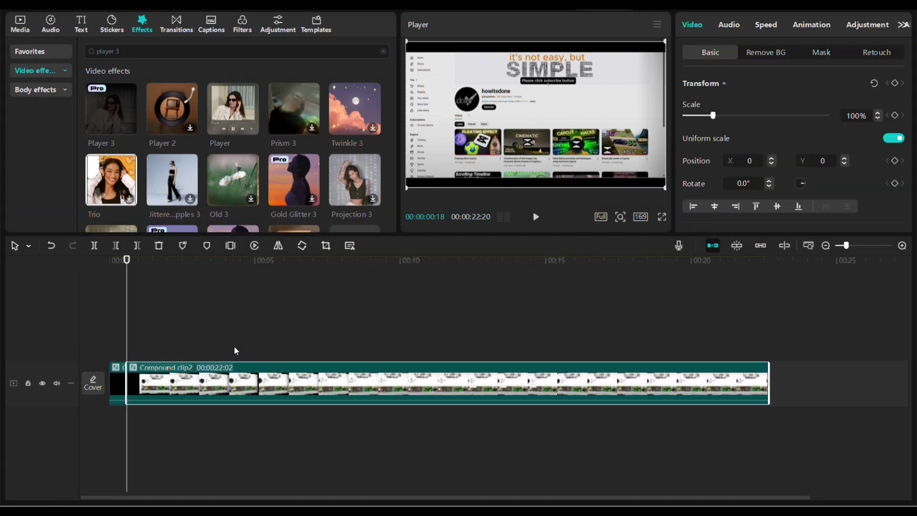
{"action": "left_click", "coordinate": [115, 382]}
{"action": "key", "text": "BackSpace"}
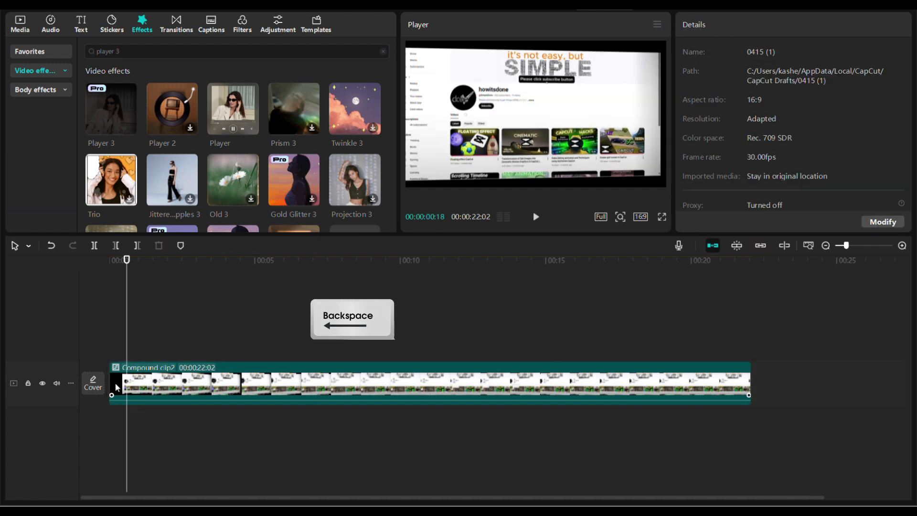
Keyframe the compound clip's transform at 0, then zoom Scale to 154% about 3 seconds in
{"action": "left_click", "coordinate": [172, 379]}
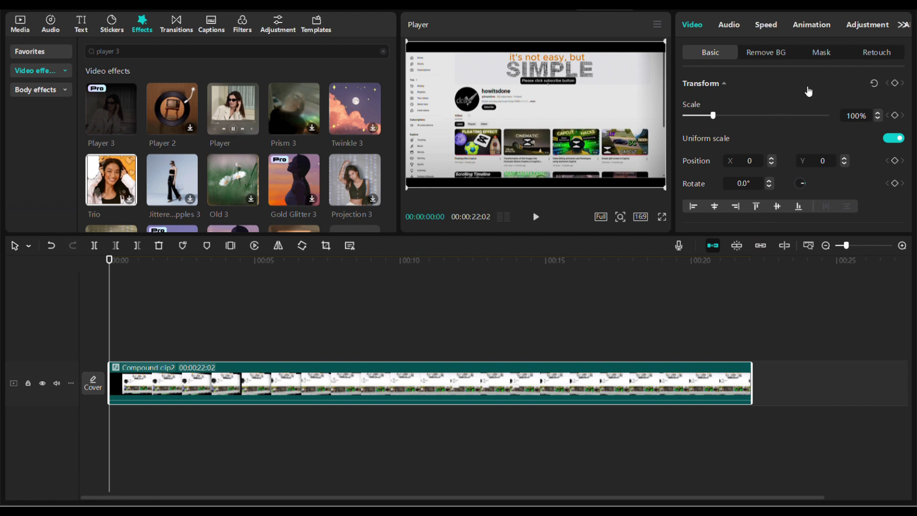
{"action": "left_click", "coordinate": [895, 85]}
{"action": "left_click_drag", "start_coordinate": [116, 329], "coordinate": [194, 334]}
{"action": "left_click_drag", "start_coordinate": [716, 119], "coordinate": [731, 119]}
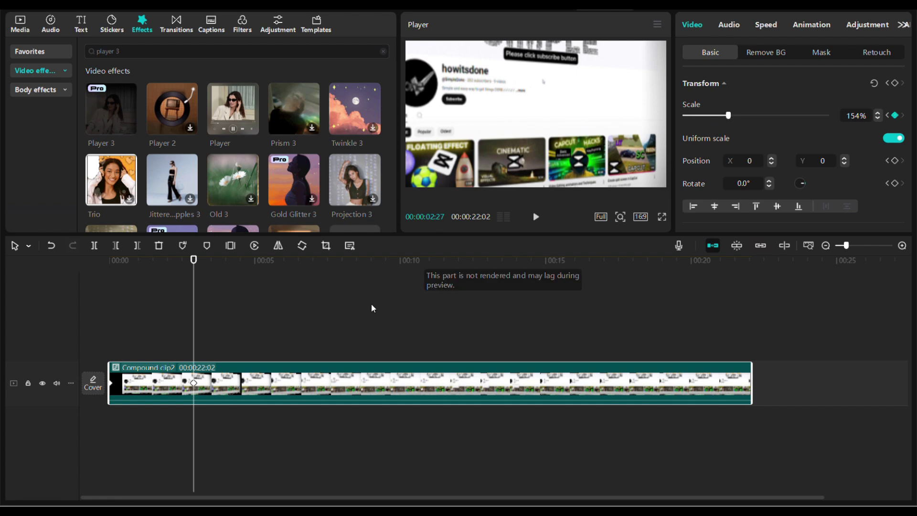
Ease the Scale down to 127% near 10 seconds and 125% around 14 seconds
{"action": "left_click_drag", "start_coordinate": [192, 334], "coordinate": [405, 333]}
{"action": "left_click_drag", "start_coordinate": [727, 117], "coordinate": [720, 116]}
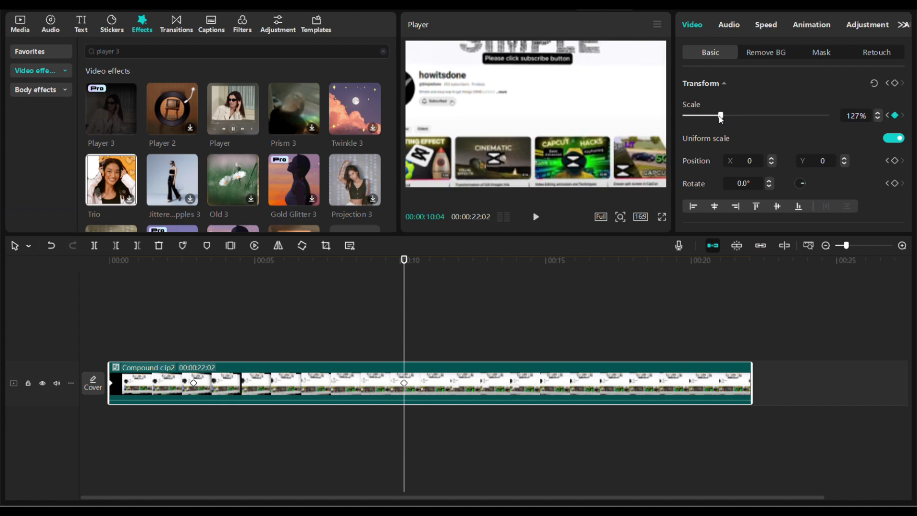
{"action": "left_click_drag", "start_coordinate": [403, 303], "coordinate": [743, 310]}
{"action": "left_click", "coordinate": [878, 118]}
{"action": "left_click", "coordinate": [878, 118]}
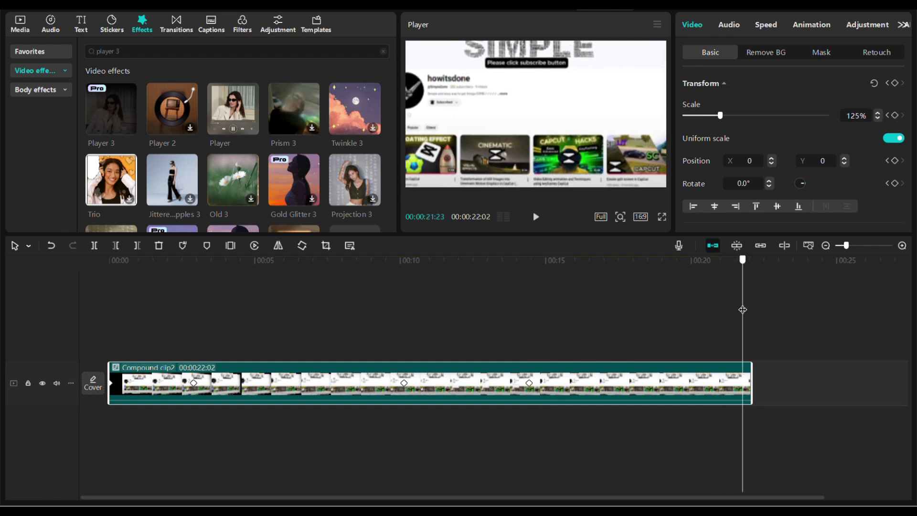
{"action": "left_click_drag", "start_coordinate": [743, 310], "coordinate": [751, 311]}
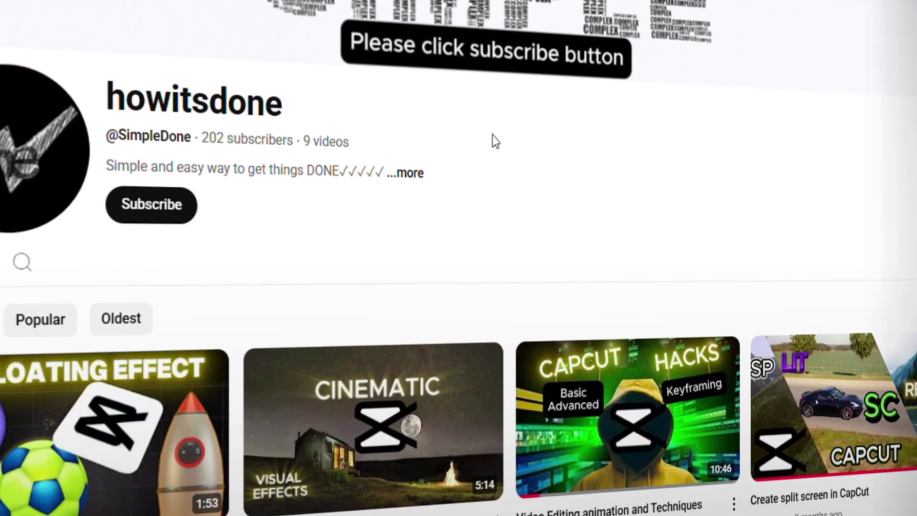
Play the finished clip full-screen to review the tilting, zooming screen recording
{"action": "left_click", "coordinate": [138, 208]}
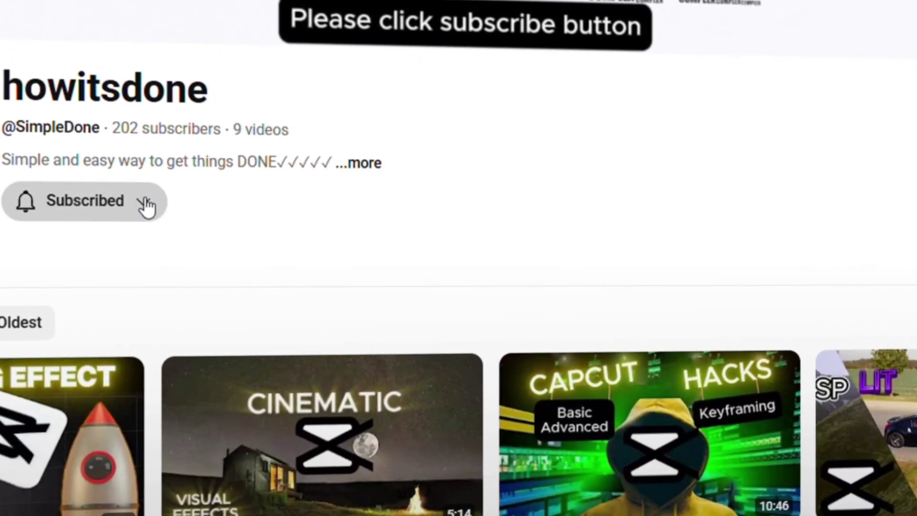
{"action": "left_click", "coordinate": [146, 204]}
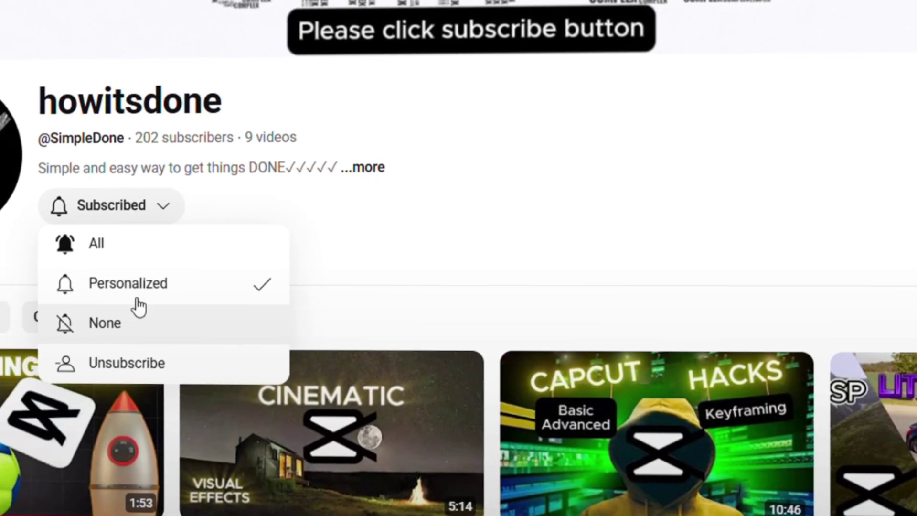
{"action": "left_click", "coordinate": [88, 244]}
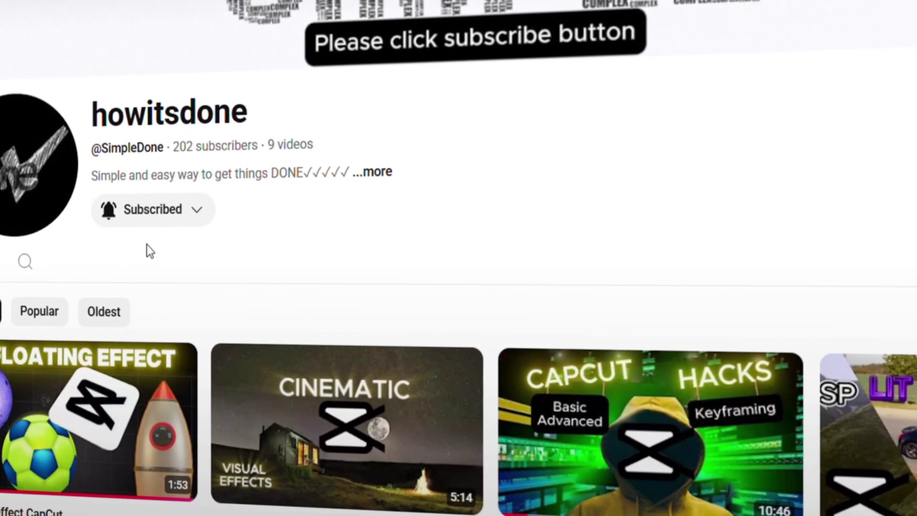